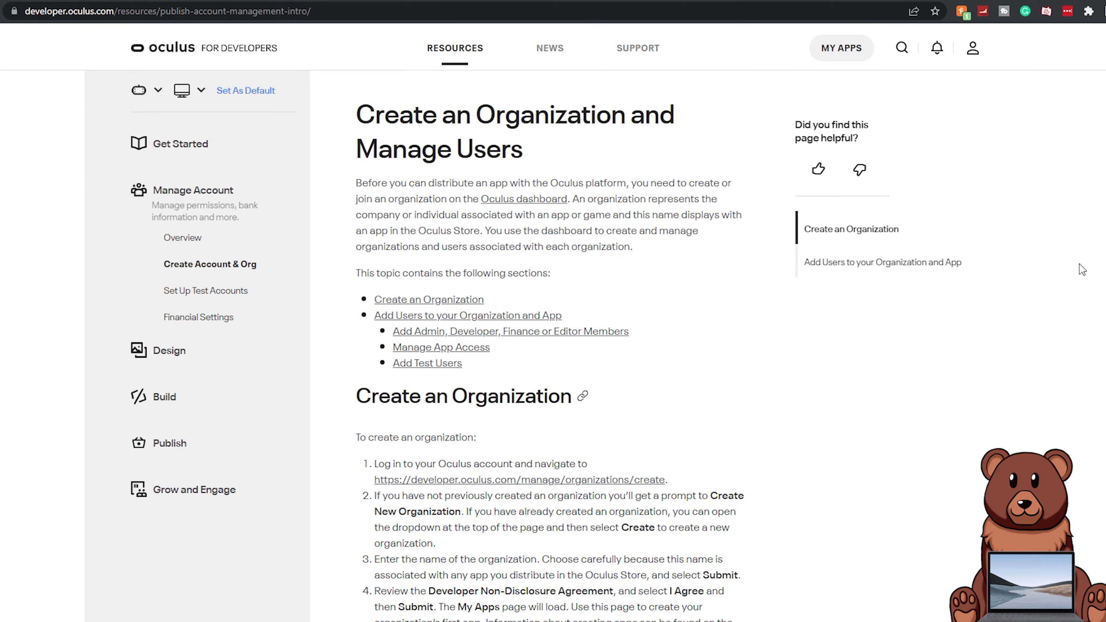
- Search Google for 'oculus organization' in a new tab and open the Create an Organization and Manage Users guide
key(ctrl+t)
text(o)
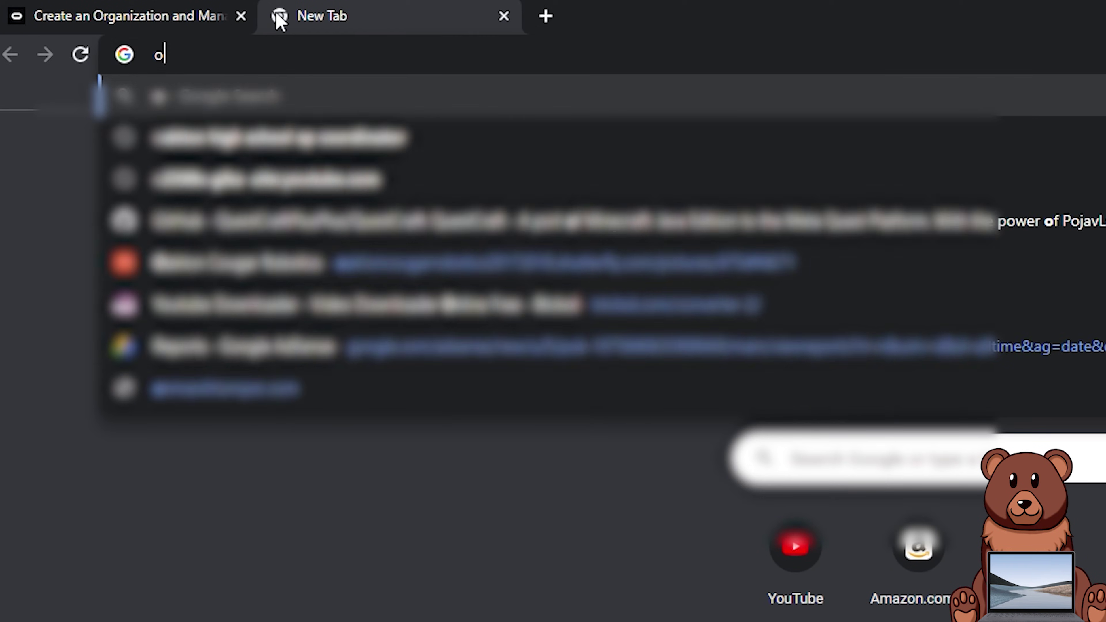
text(culus organization)
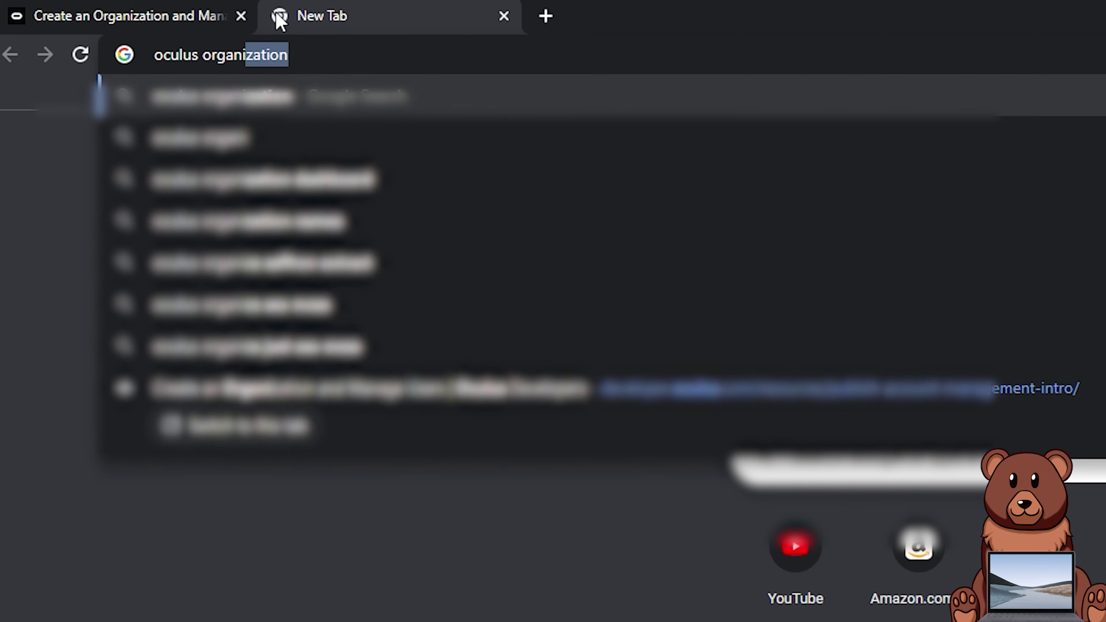
key(Return)
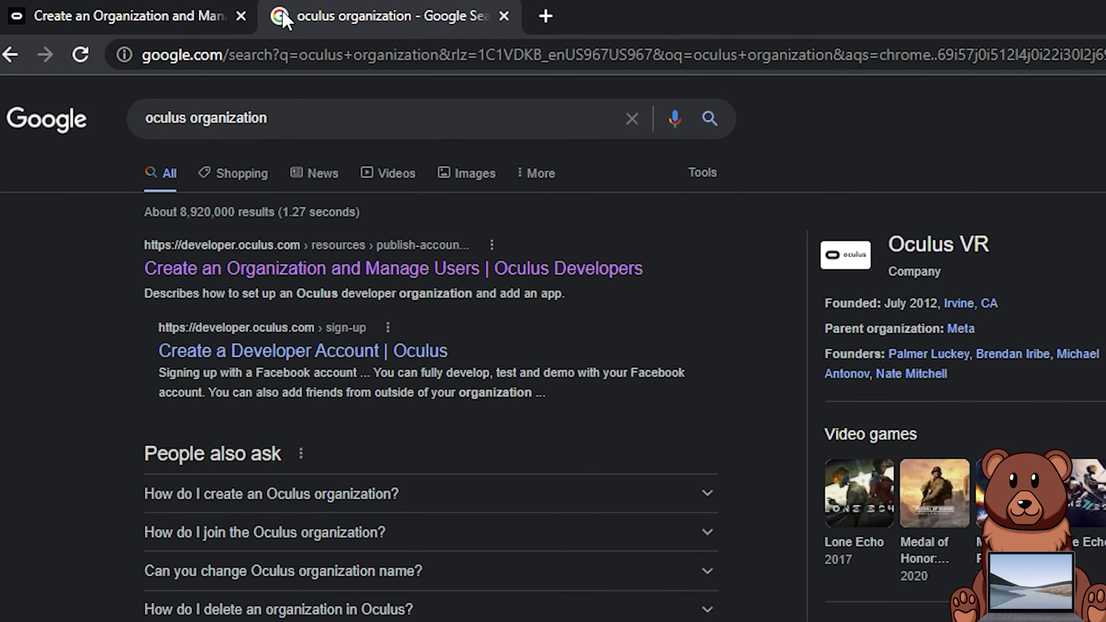
click(485, 252)
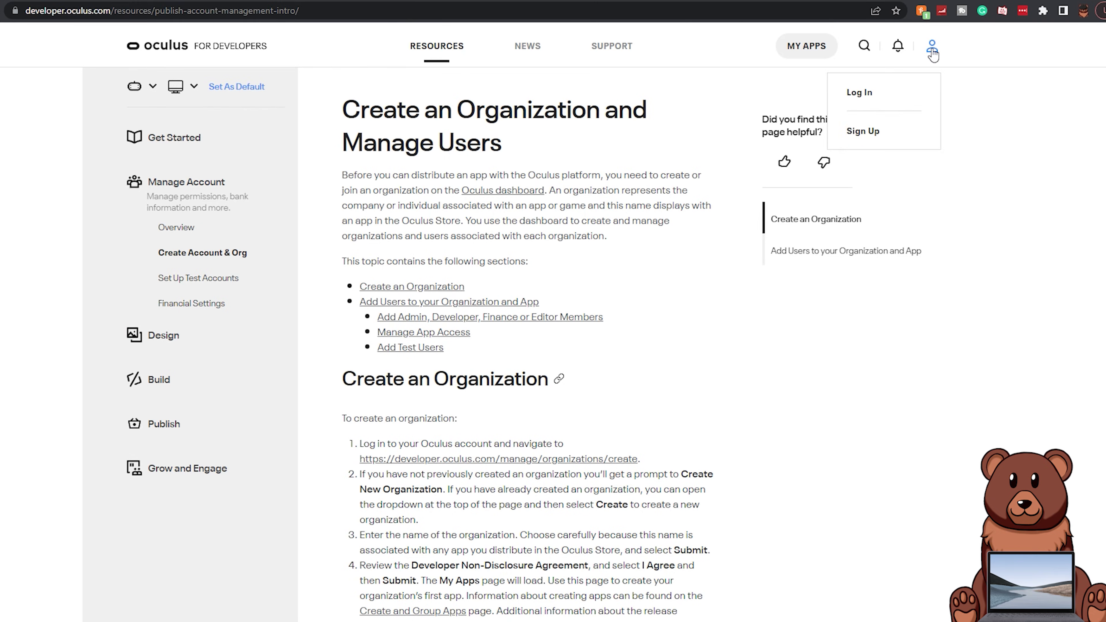
- Log in to the Oculus developer account and scroll down to the 'To create an organization' steps
click(860, 92)
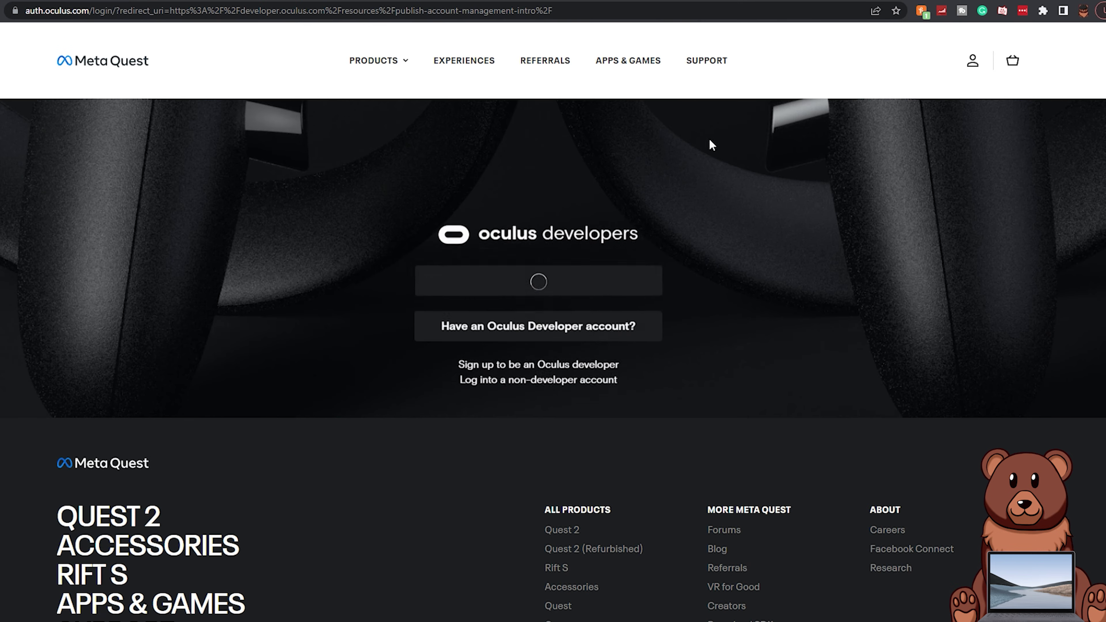
click(524, 287)
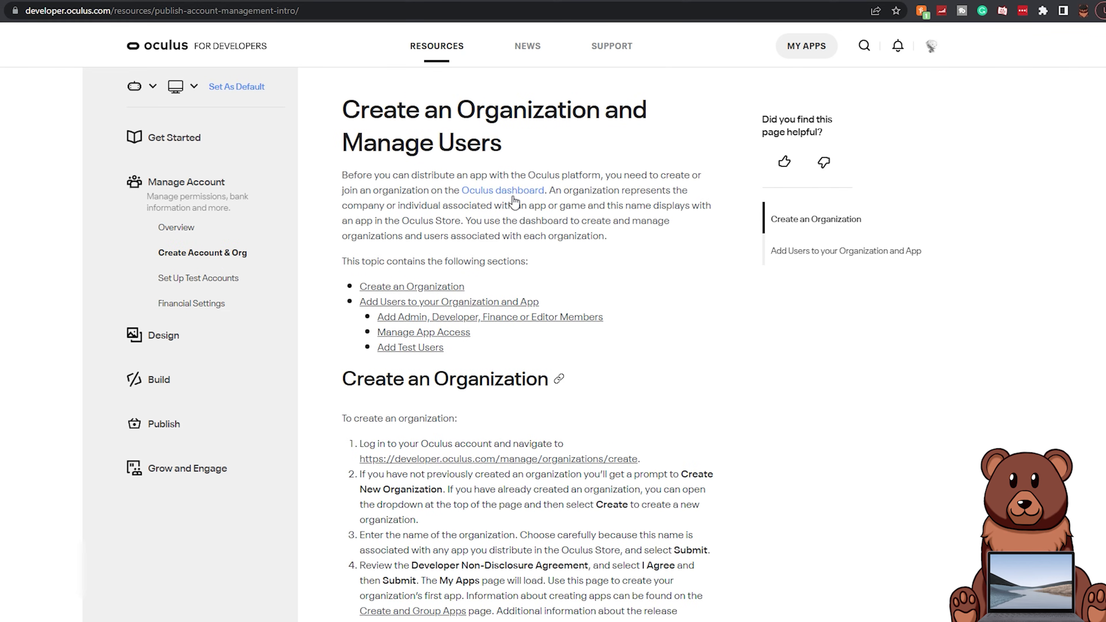
scroll(435, 288, down, 6)
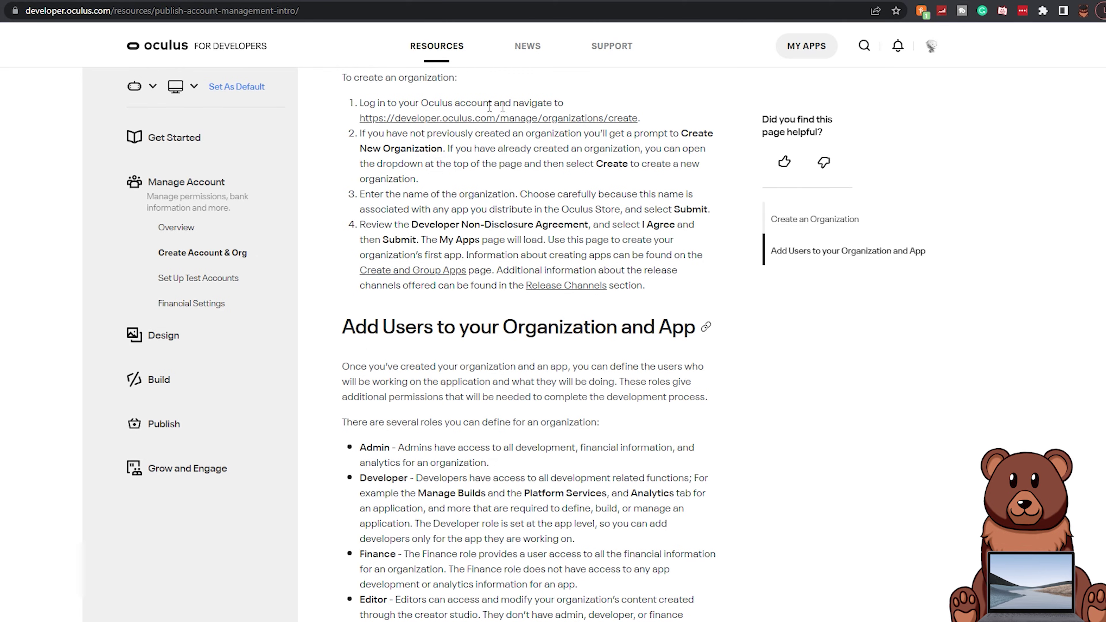
- Create the organization FluffyOrg, skipping the survey and acknowledging the developer terms
click(446, 120)
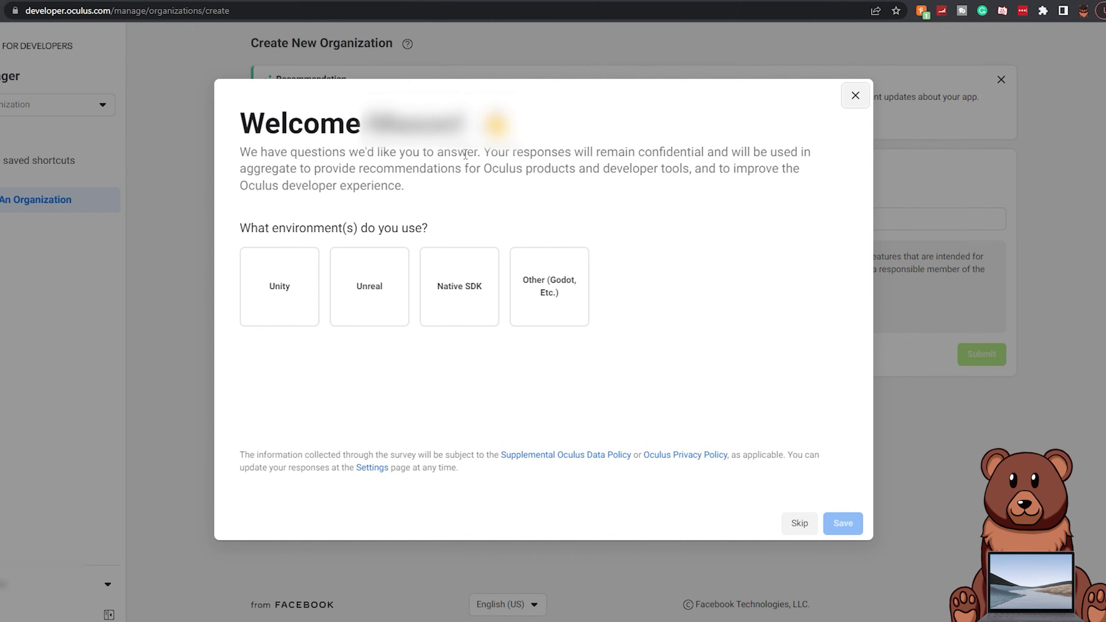
click(801, 515)
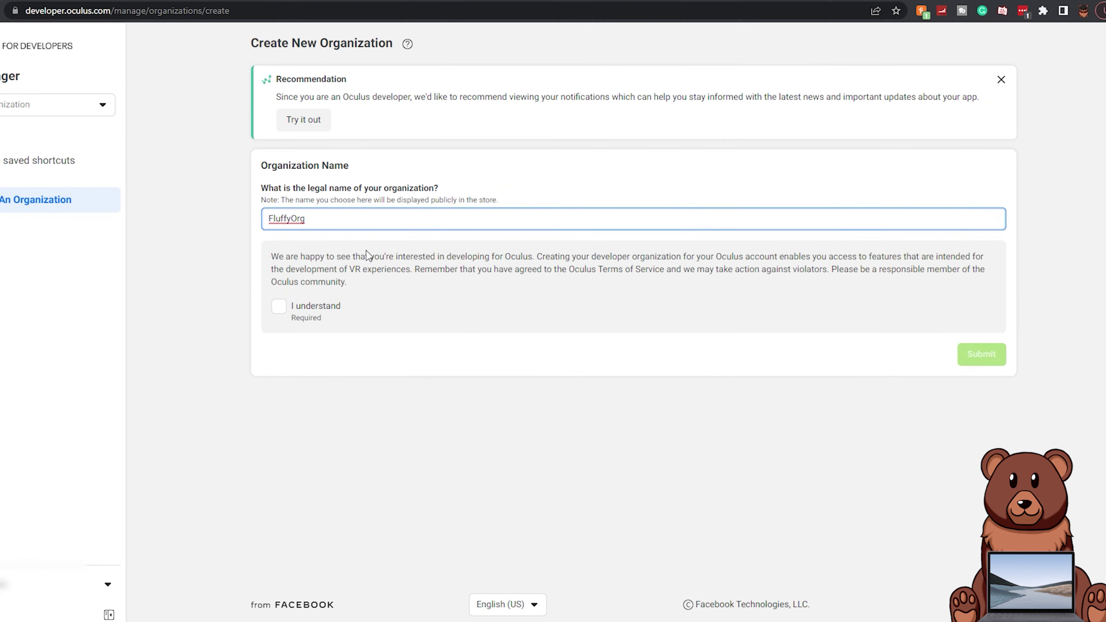
text(.)
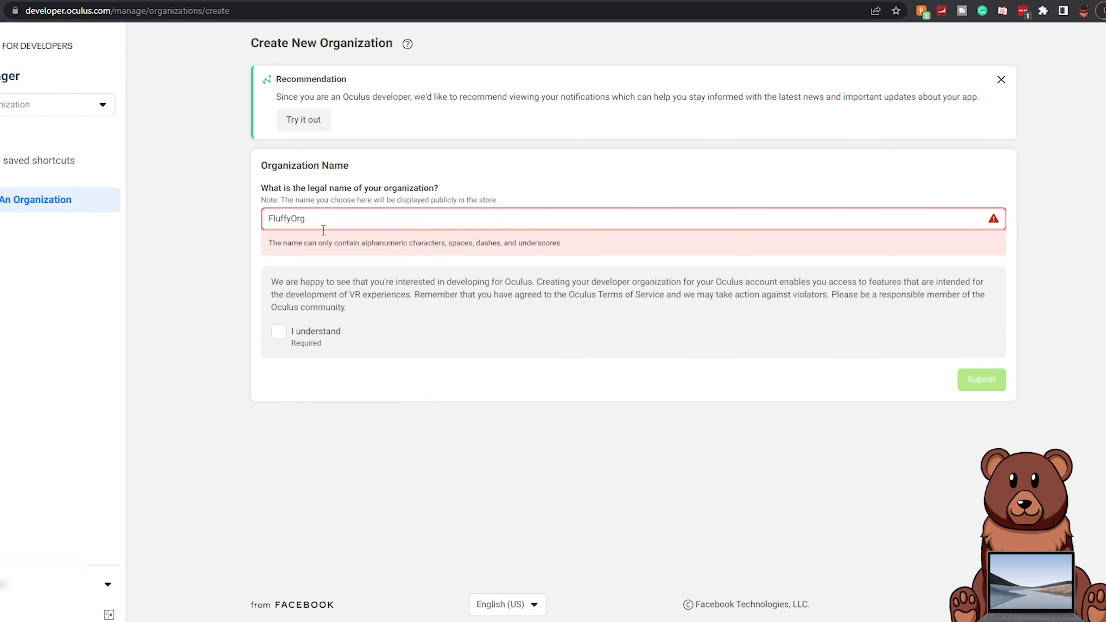
click(279, 307)
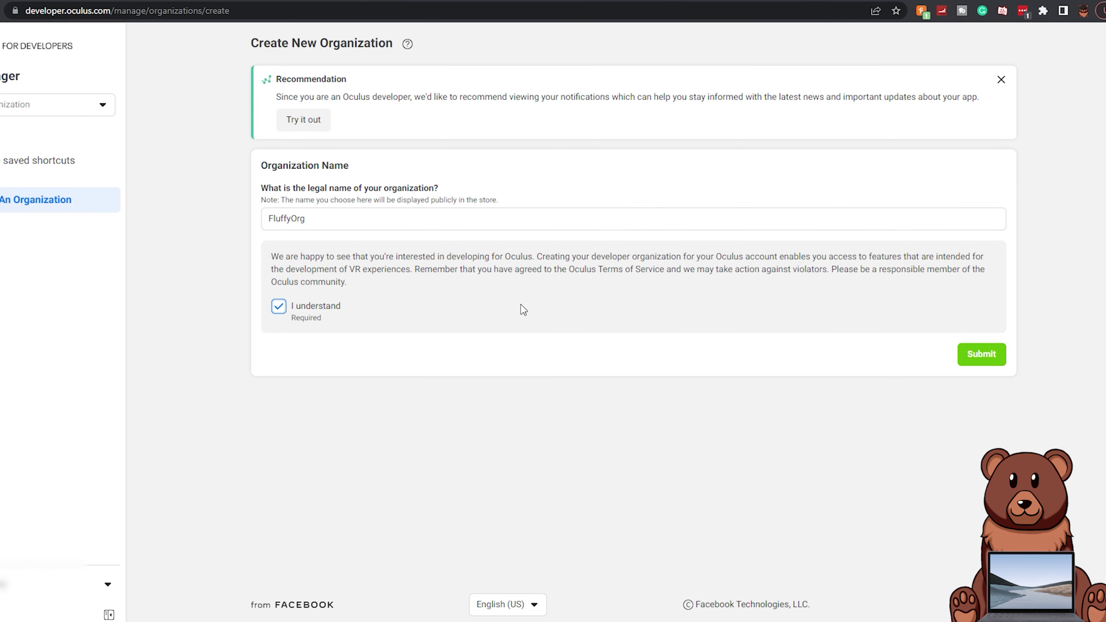
click(983, 357)
- Agree to and submit the developer non-disclosure agreement
scroll(596, 279, down, 20)
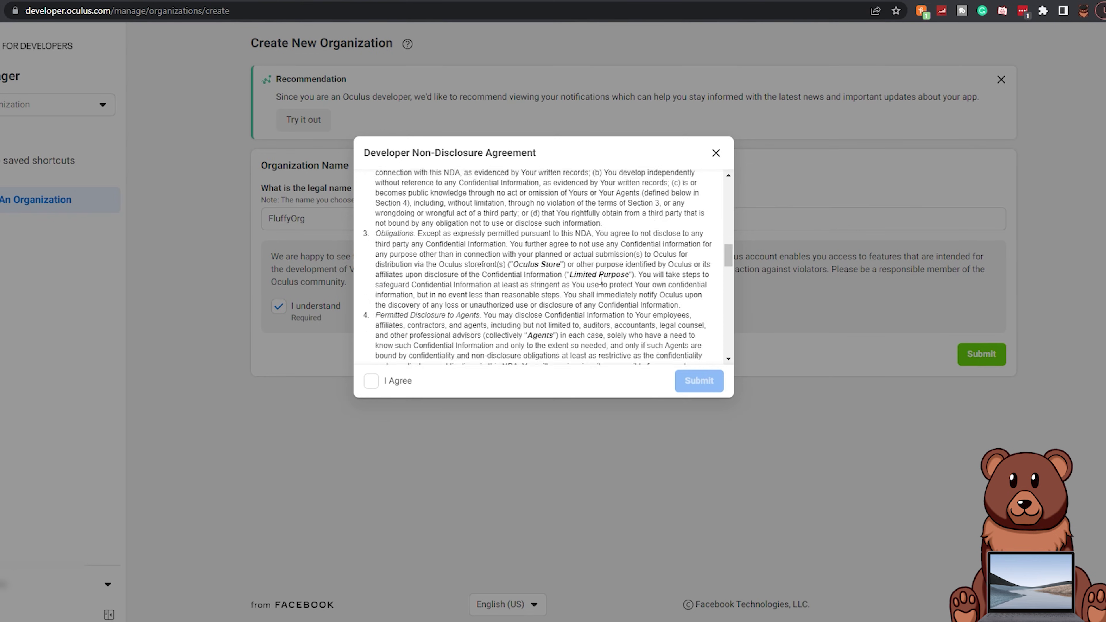
click(372, 381)
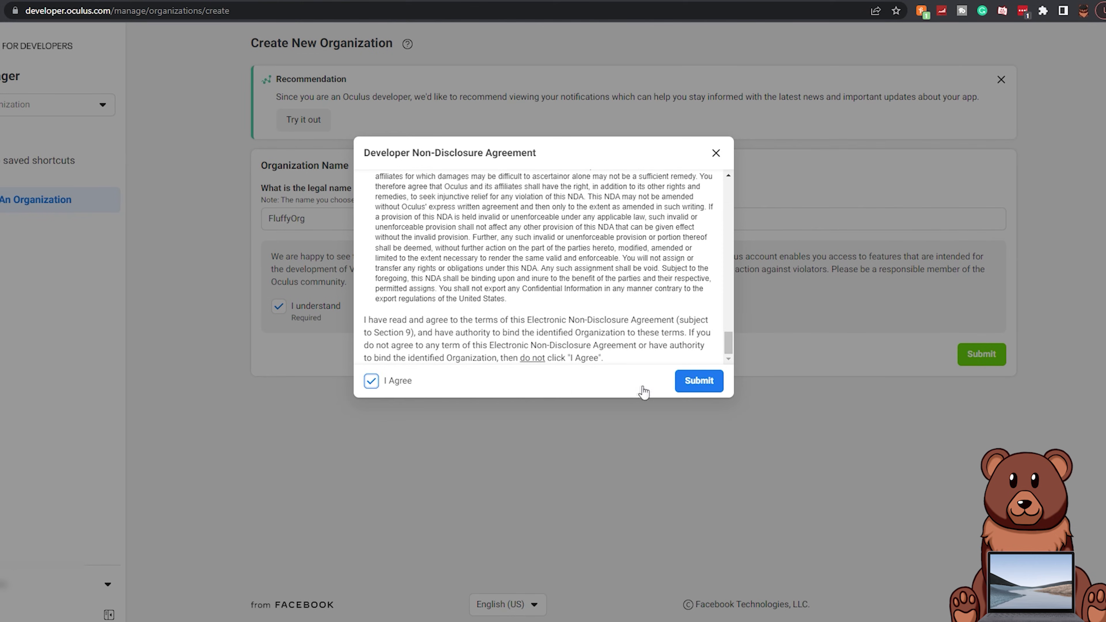
click(699, 381)
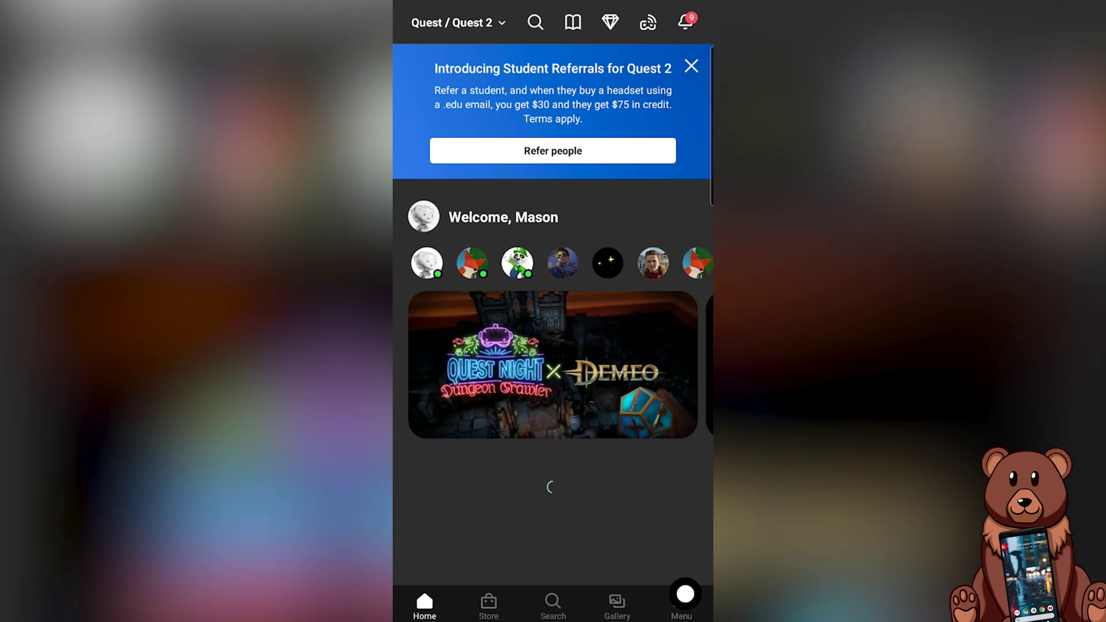
- In the Oculus app, open the paired Quest 2's device page and its Developer Mode setting
click(685, 594)
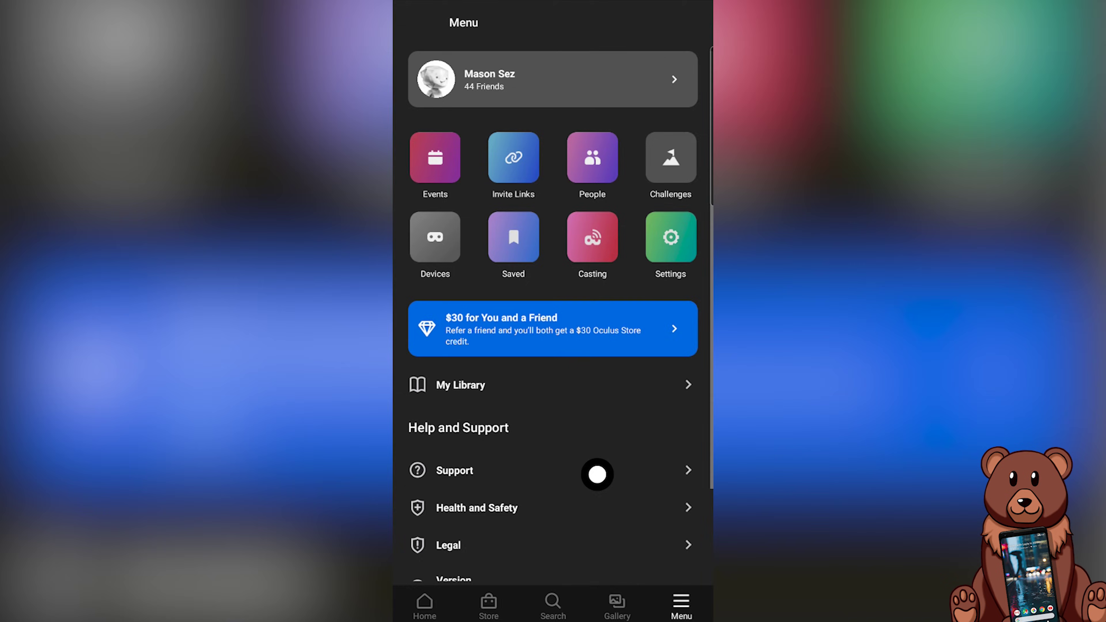
click(427, 242)
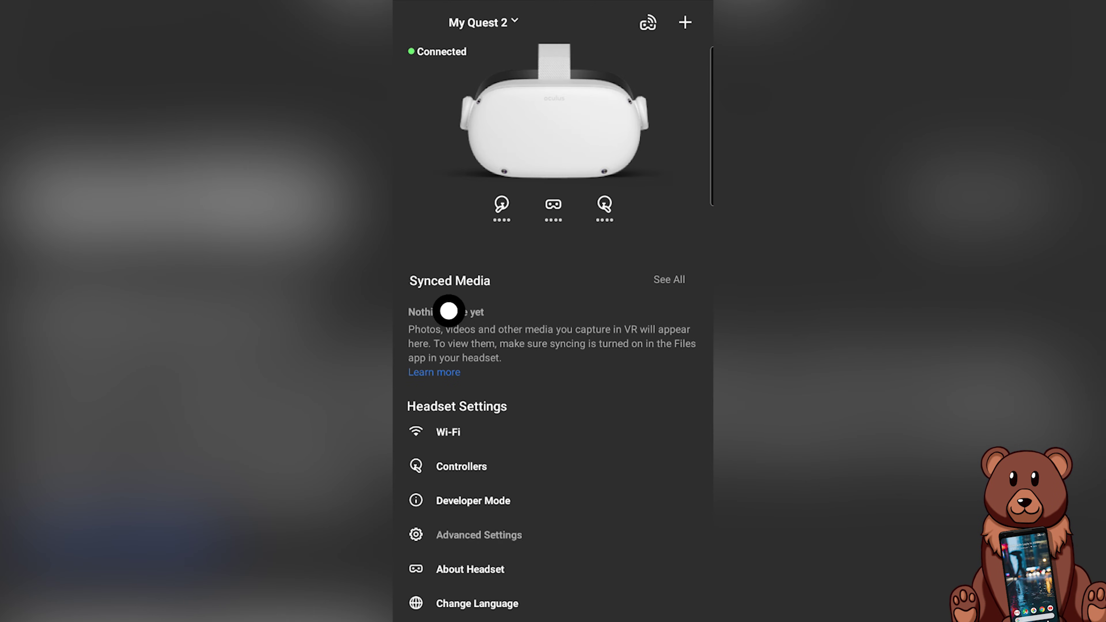
scroll(453, 340, down, 2)
click(490, 442)
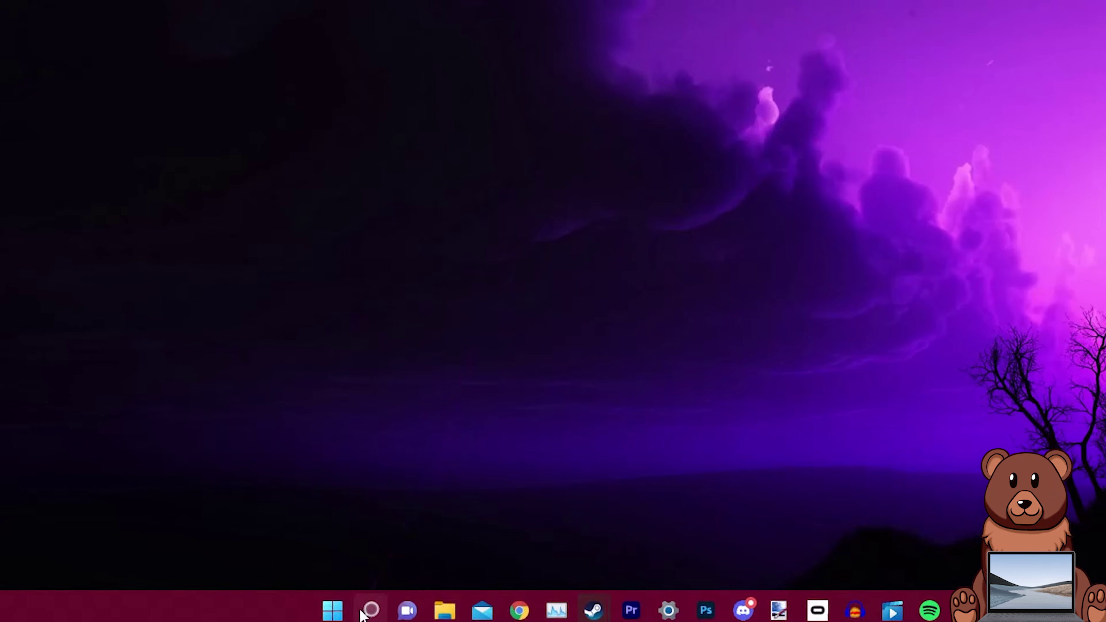
- Launch SideQuest by searching 'side' in the Windows Start menu
key(super)
text(side)
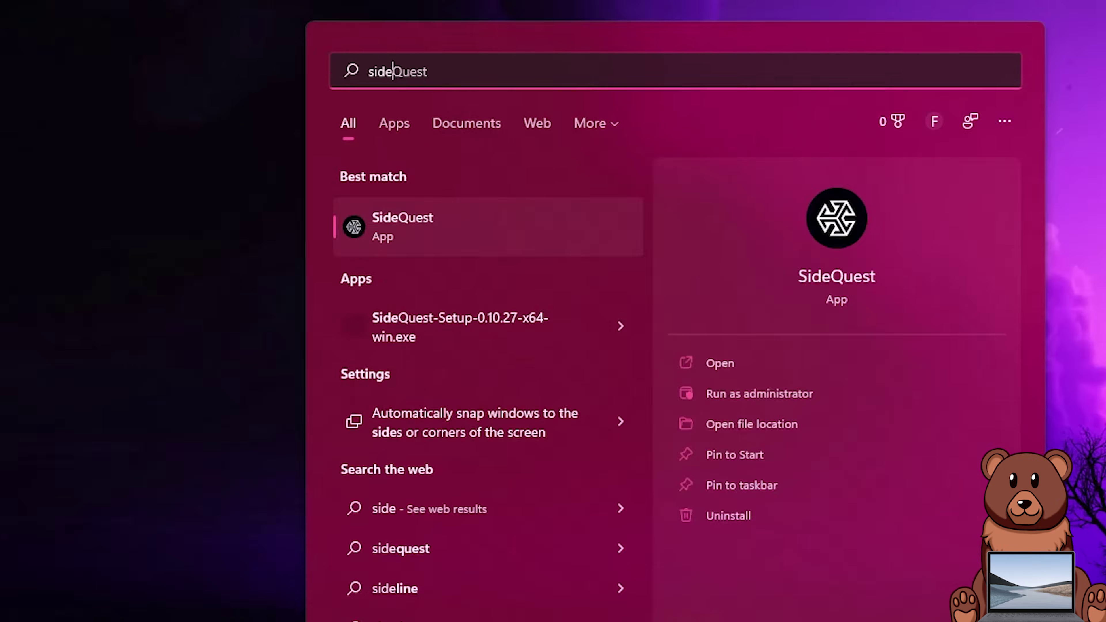
key(Return)
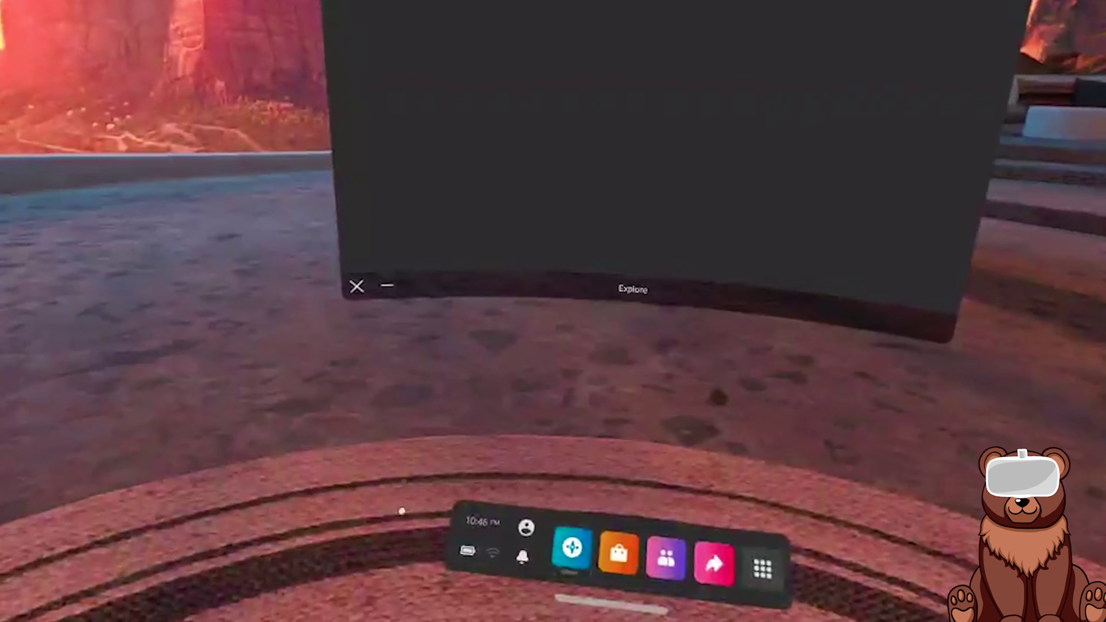
- Under the headset's System > Developer settings, toggle USB Connection Dialog off and back on
click(470, 546)
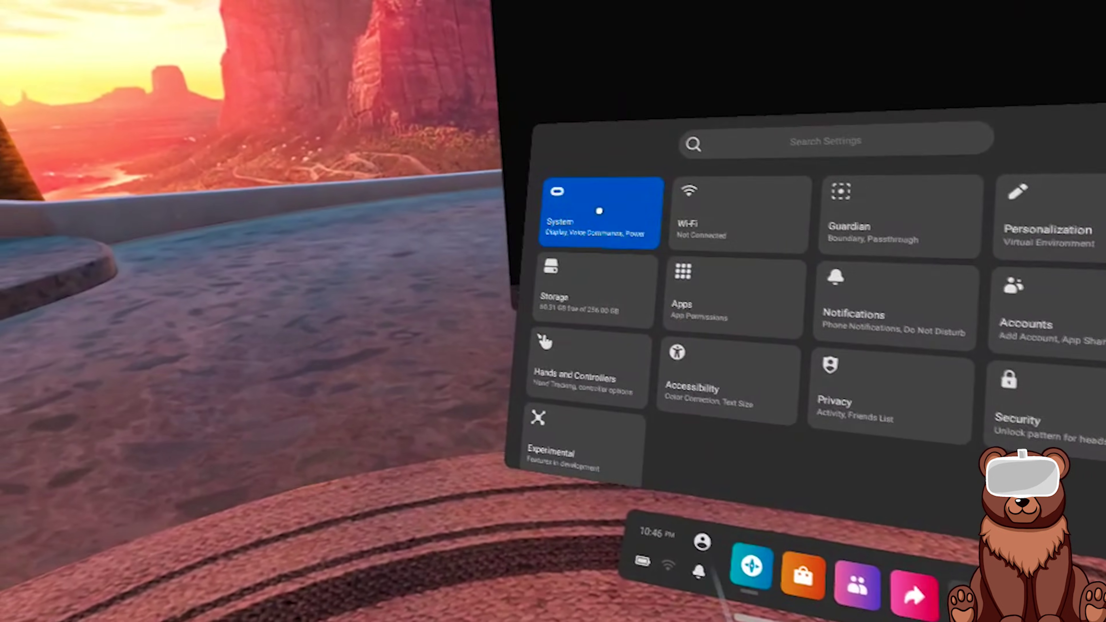
click(600, 211)
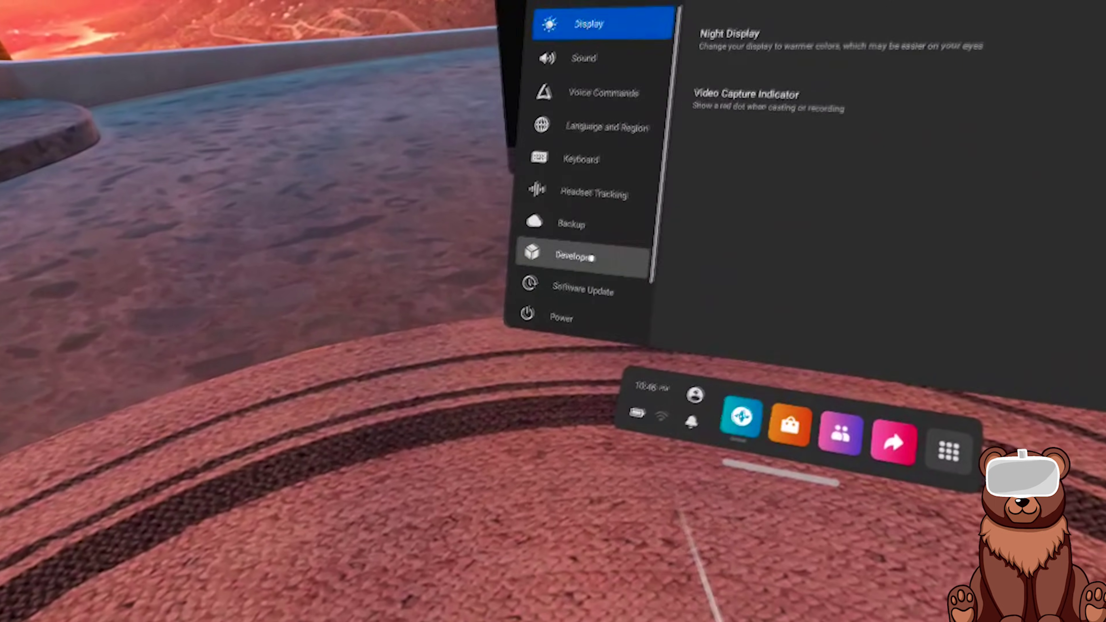
click(606, 251)
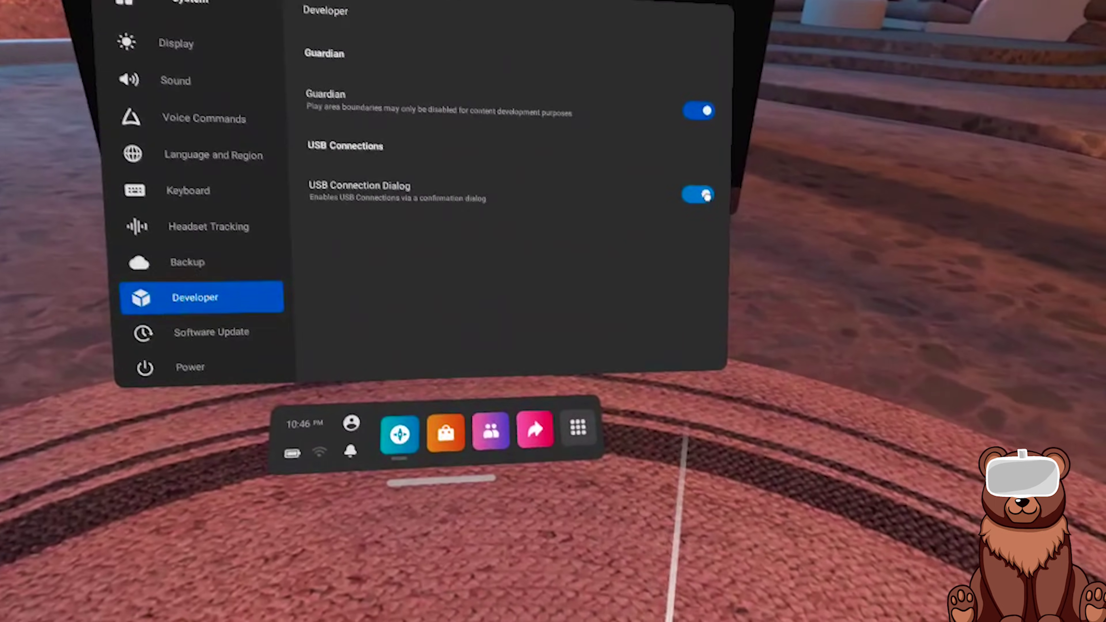
click(699, 193)
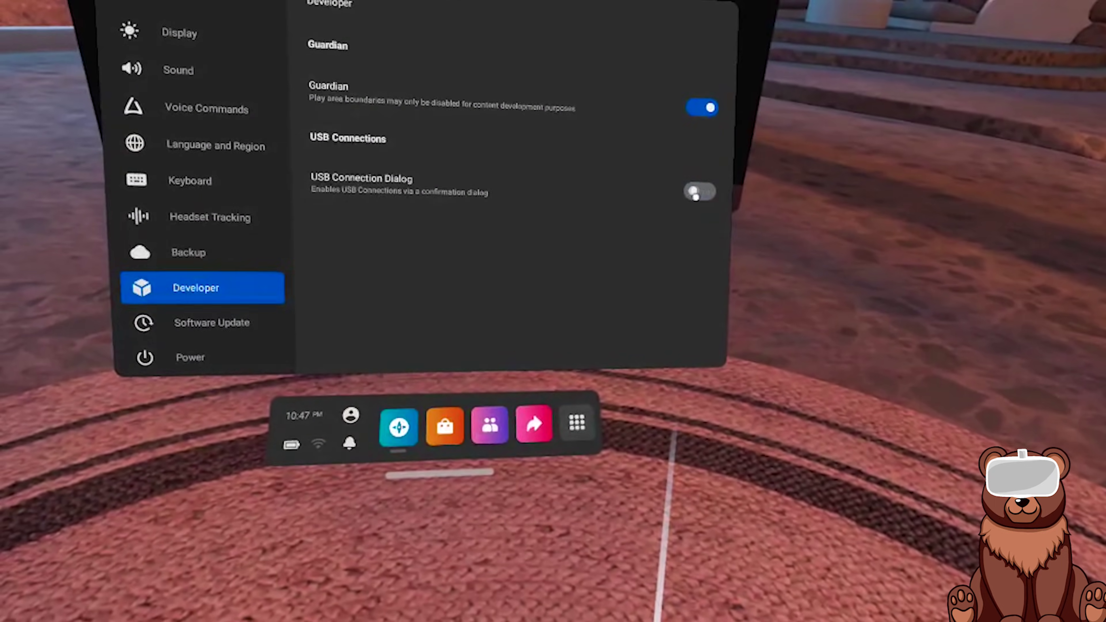
click(688, 171)
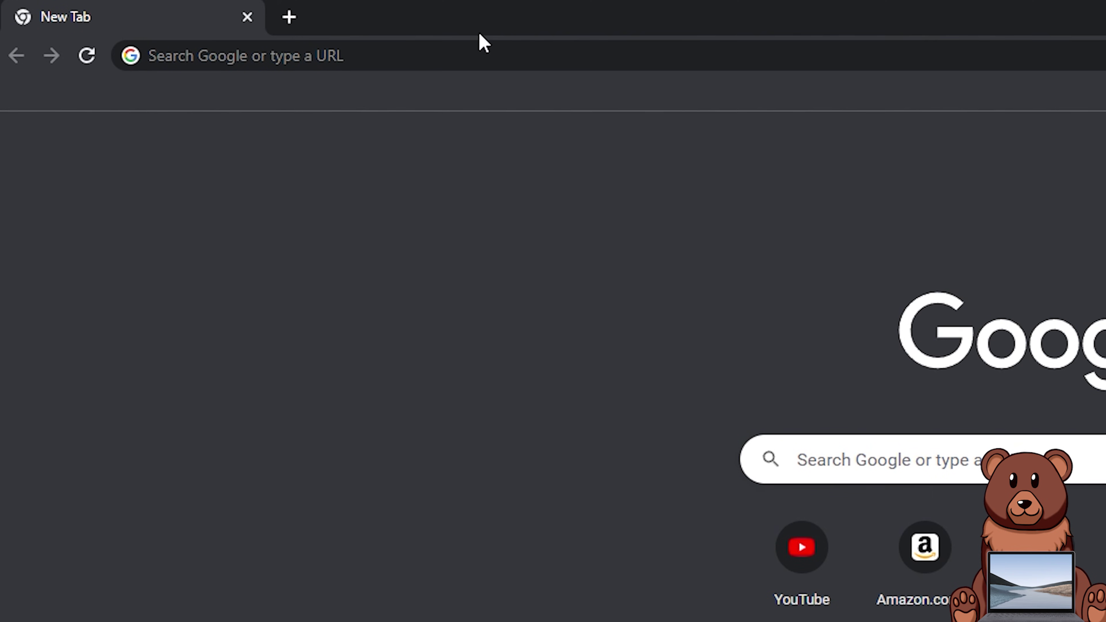
- Search Google for 'quest 2 adb drivers' from the address bar
click(330, 57)
text(quest)
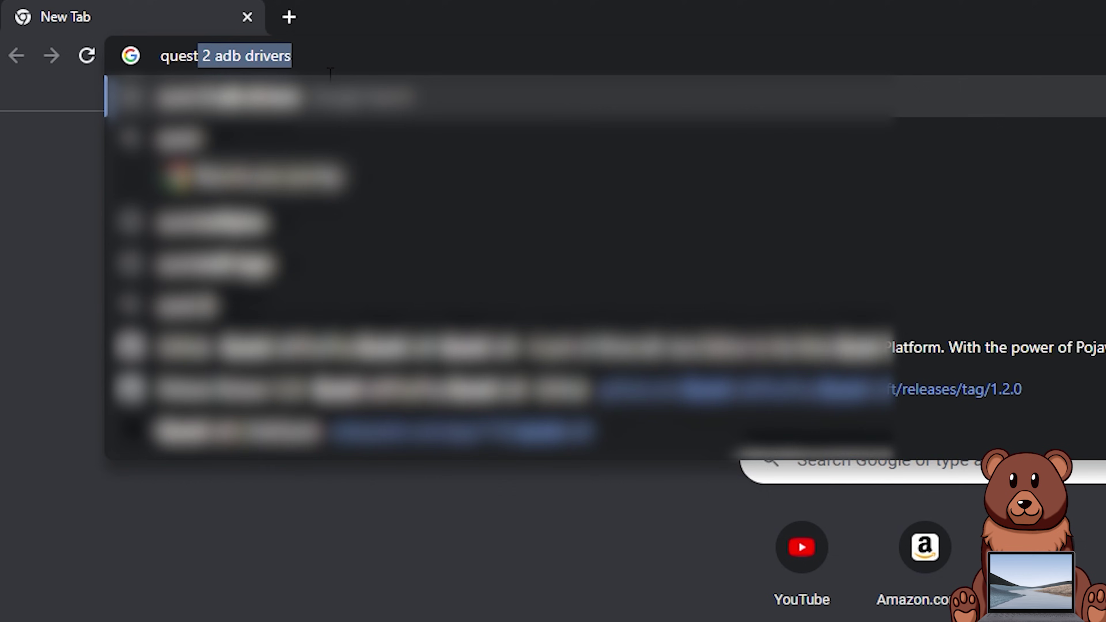
text( 2 adb d)
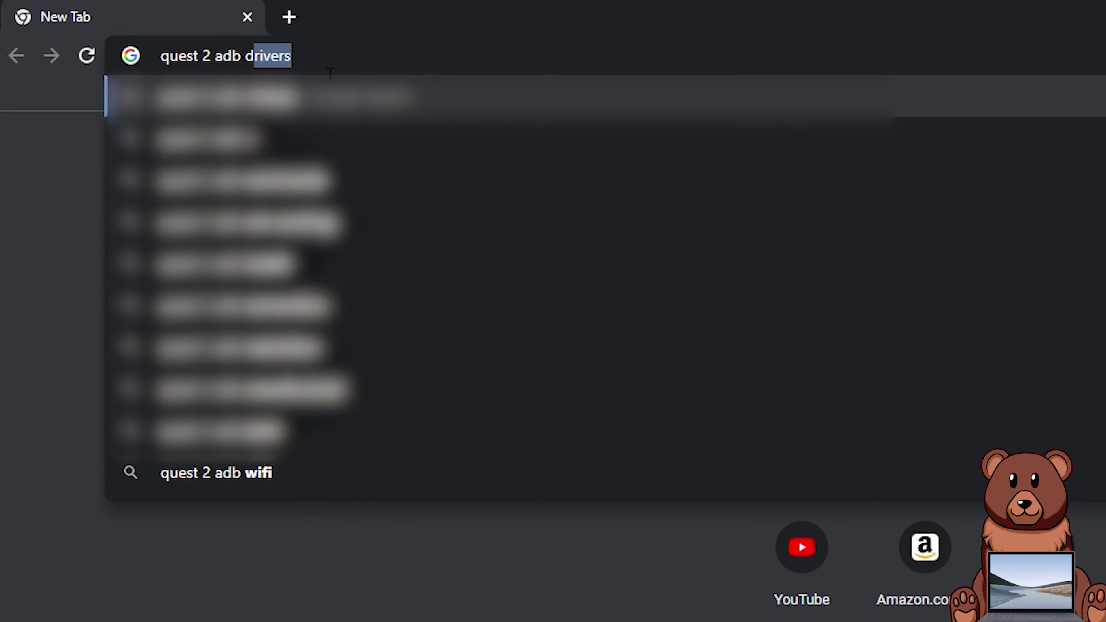
text(rivers)
key(Return)
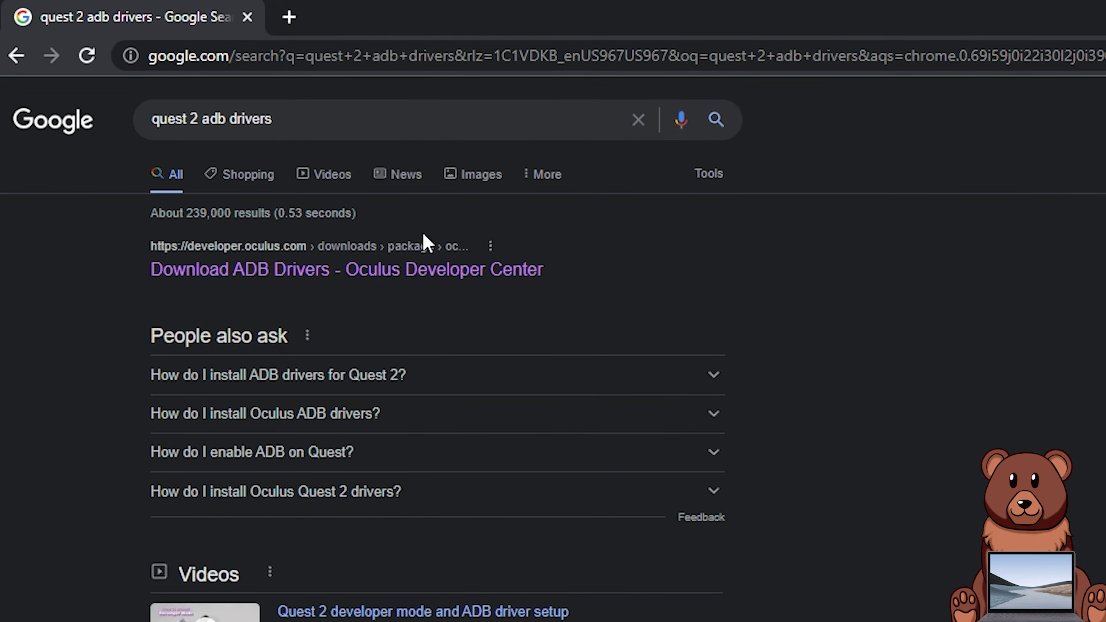
- Open the Download ADB Drivers page, accept the license, and download the Oculus ADB Drivers
click(420, 283)
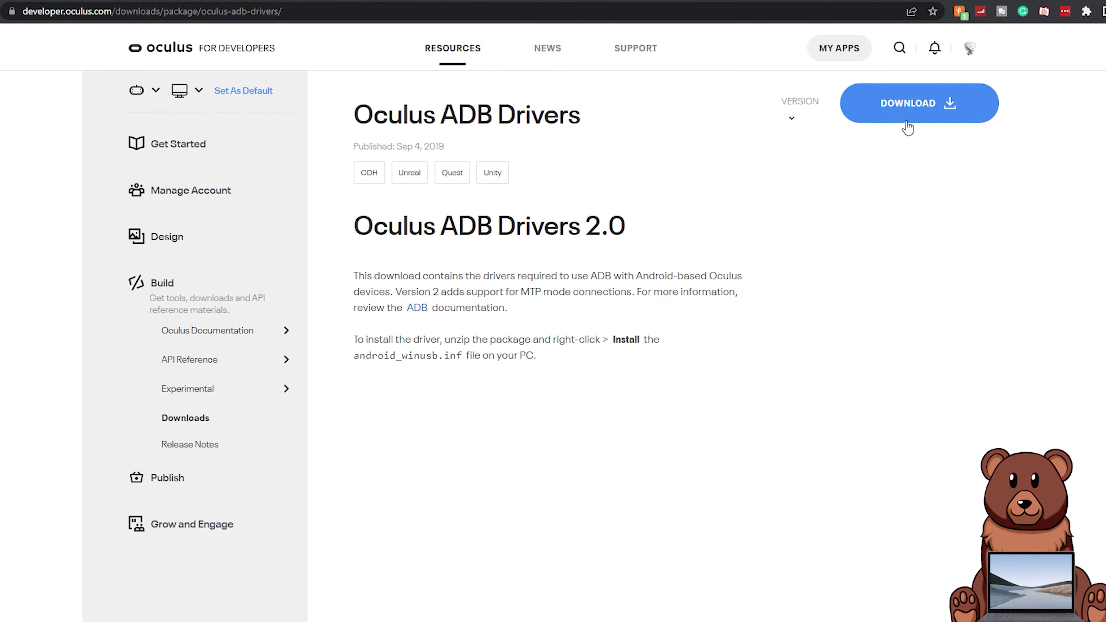
click(910, 109)
click(532, 280)
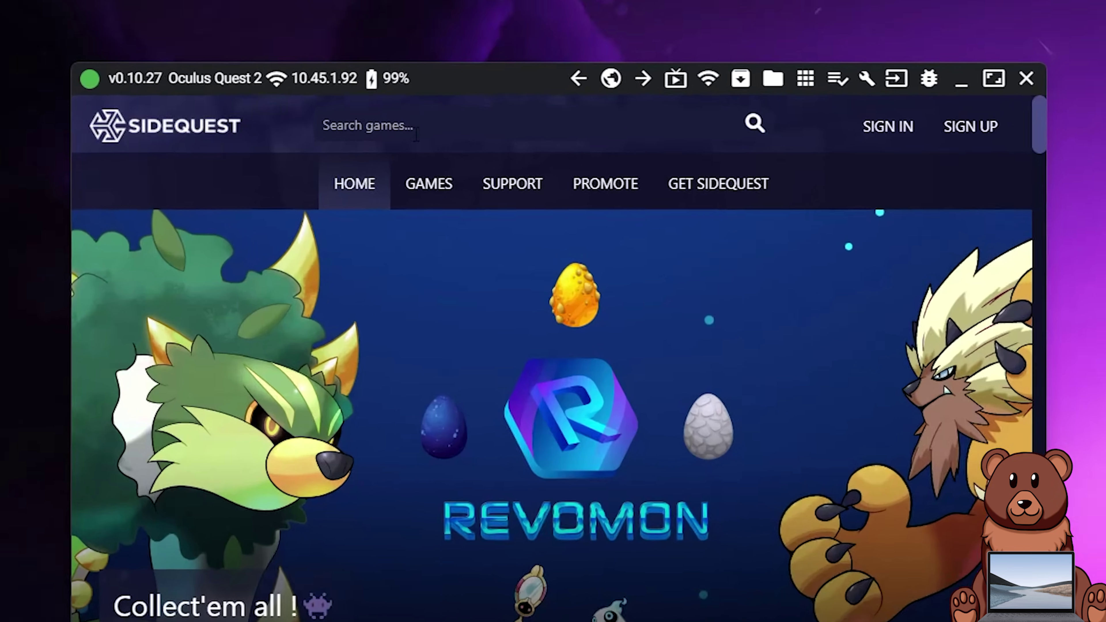
- Start typing 'questcraft' into SideQuest's Search games box
click(459, 82)
text(quest)
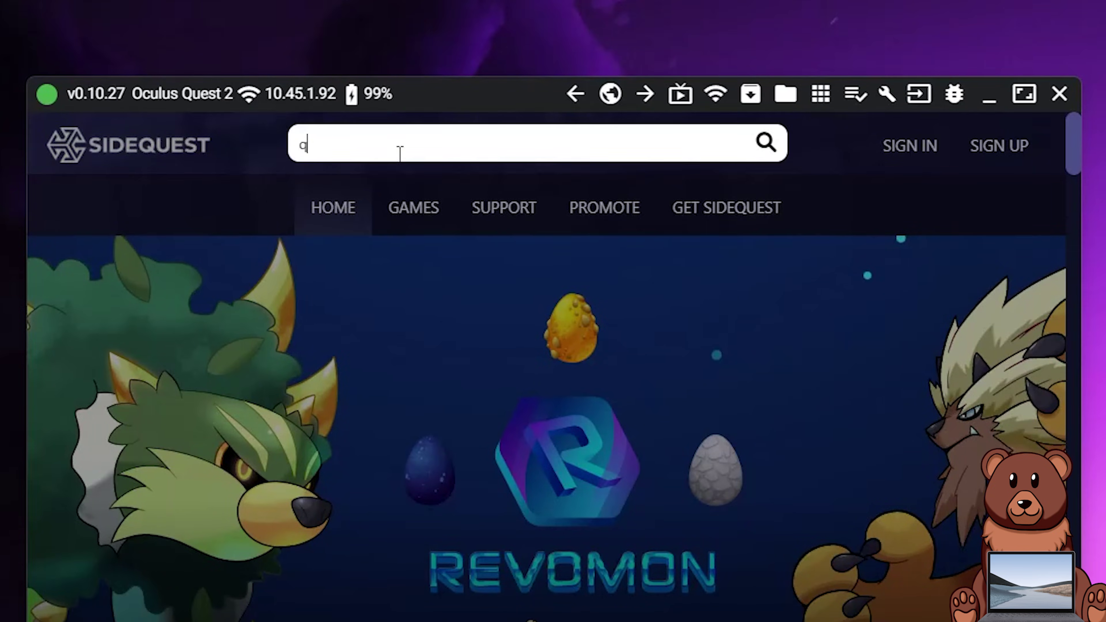